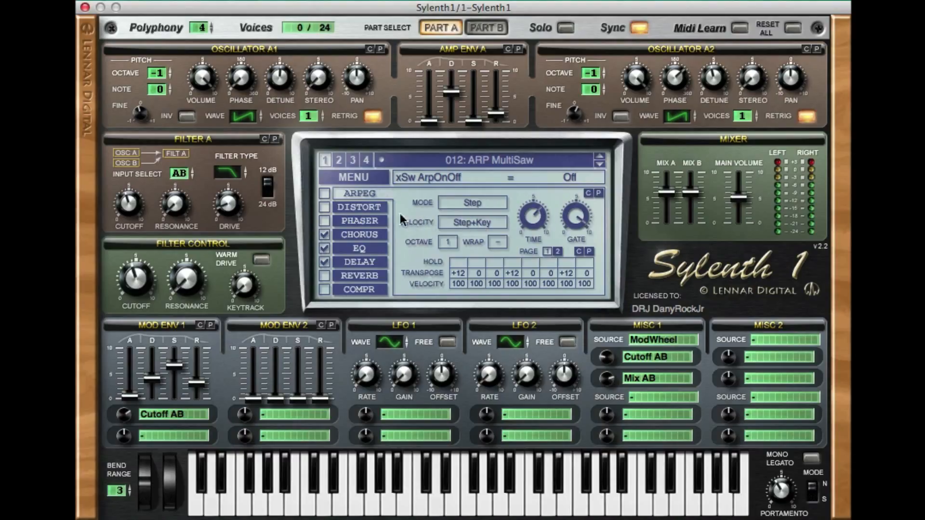
Step: Switch the arpeggiator on and off twice to compare the patch with and without it
{"action": "left_click", "coordinate": [324, 194]}
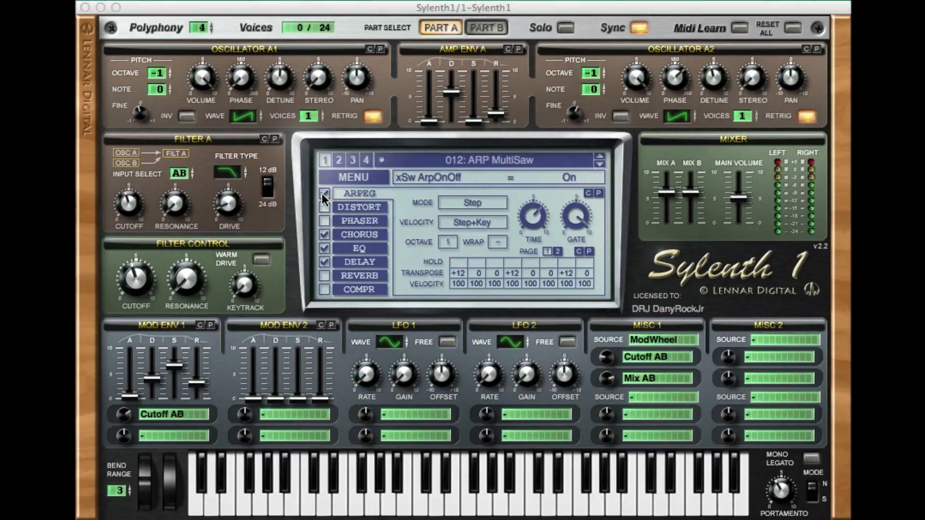
{"action": "left_click", "coordinate": [324, 194]}
{"action": "left_click", "coordinate": [326, 193]}
{"action": "left_click", "coordinate": [325, 193]}
Step: Set the arpeggiator mode to Up and enable the arpeggiator
{"action": "left_click", "coordinate": [492, 199]}
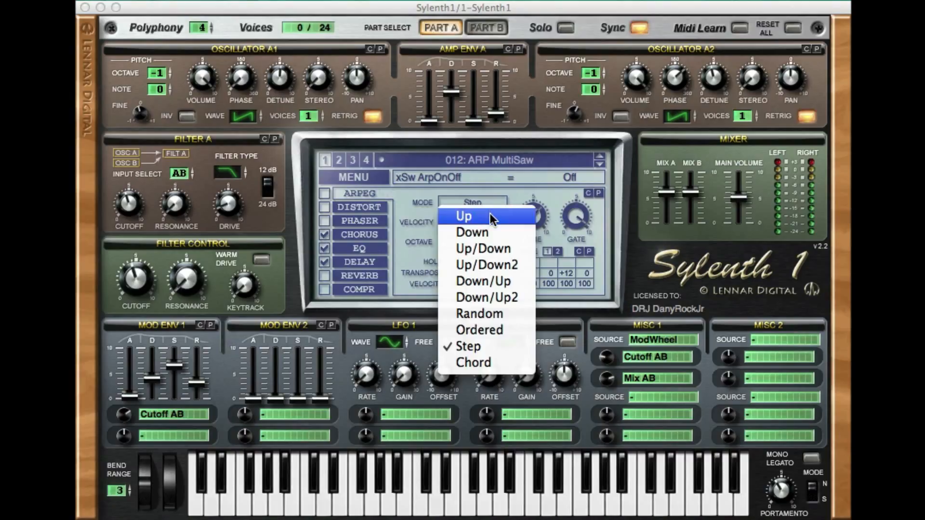
{"action": "left_click", "coordinate": [490, 218]}
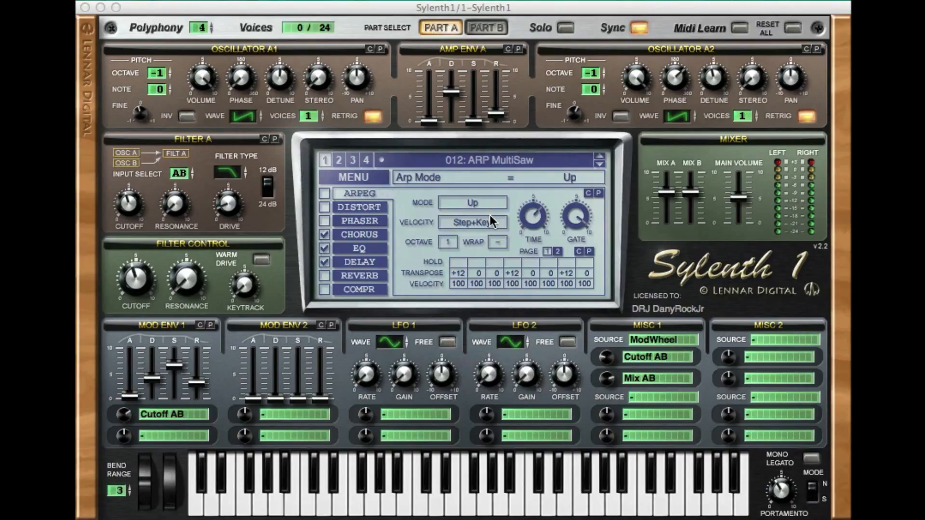
{"action": "left_click", "coordinate": [325, 193]}
Step: Alternate the arpeggiator mode between Down and Up to compare them, ending on Down
{"action": "left_click", "coordinate": [459, 204]}
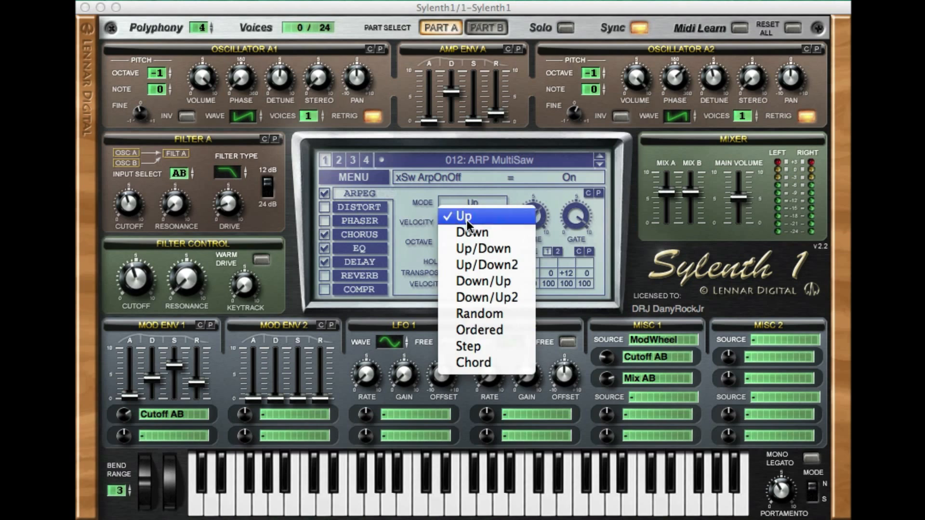
{"action": "left_click", "coordinate": [470, 233]}
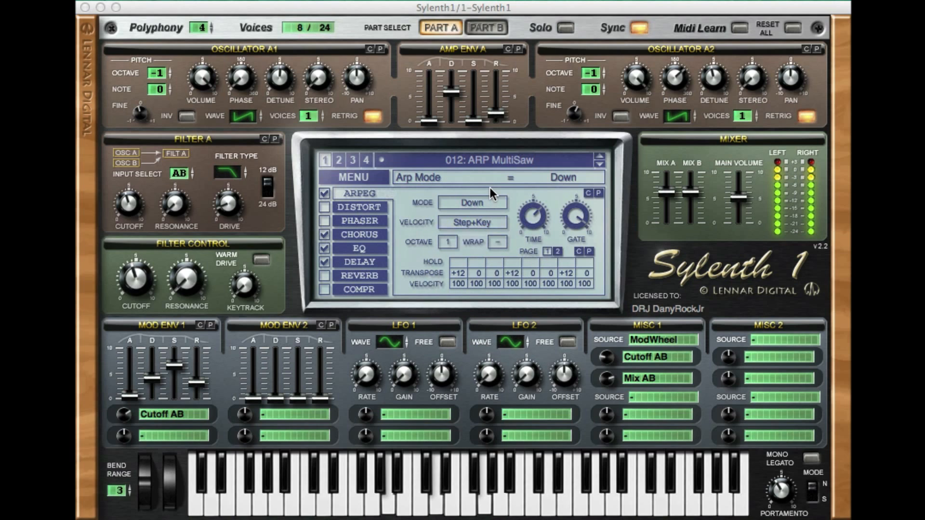
{"action": "left_click", "coordinate": [478, 204]}
{"action": "left_click", "coordinate": [480, 217]}
{"action": "left_click", "coordinate": [481, 204]}
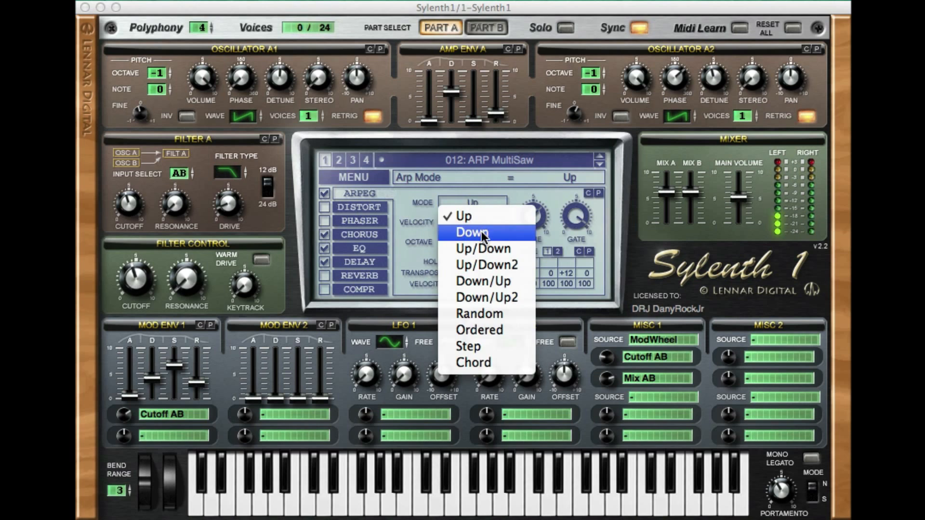
{"action": "left_click", "coordinate": [480, 221]}
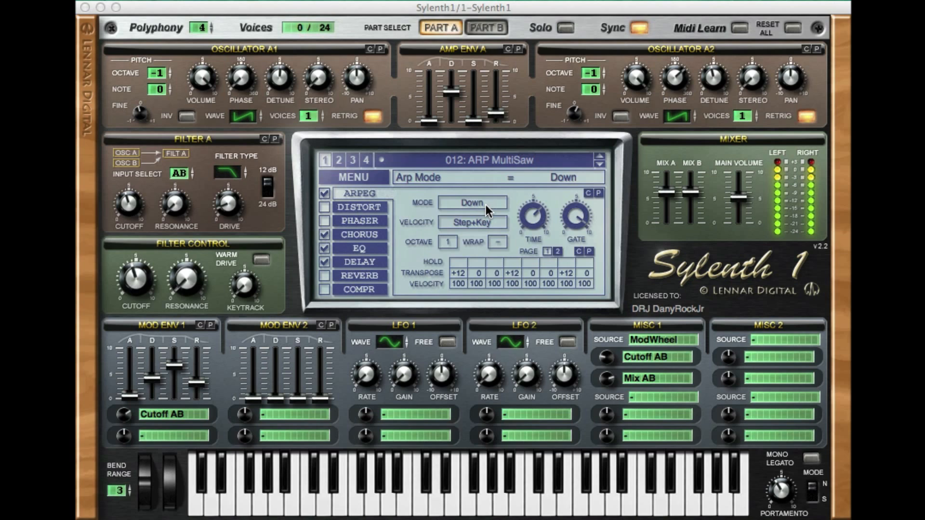
Step: Try the Up/Down and Random arpeggiator modes
{"action": "left_click", "coordinate": [486, 205]}
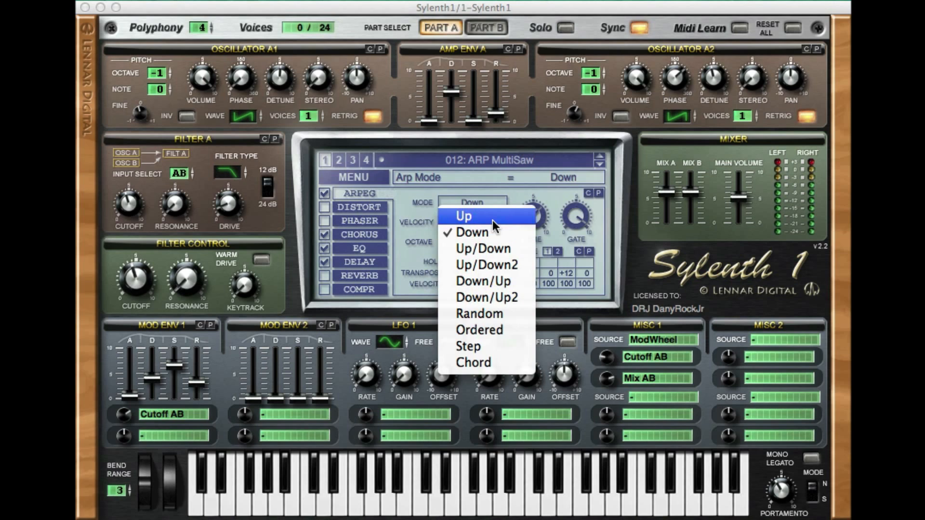
{"action": "left_click", "coordinate": [498, 253]}
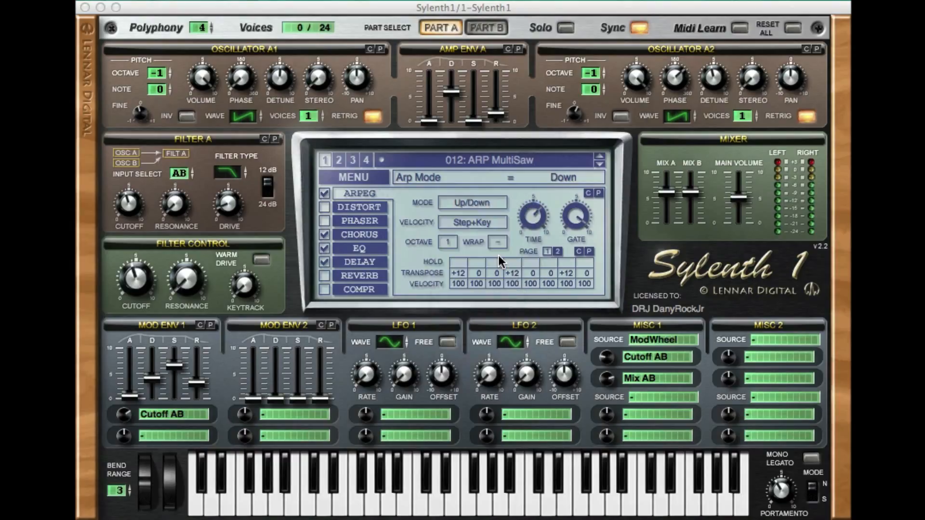
{"action": "left_click", "coordinate": [495, 204]}
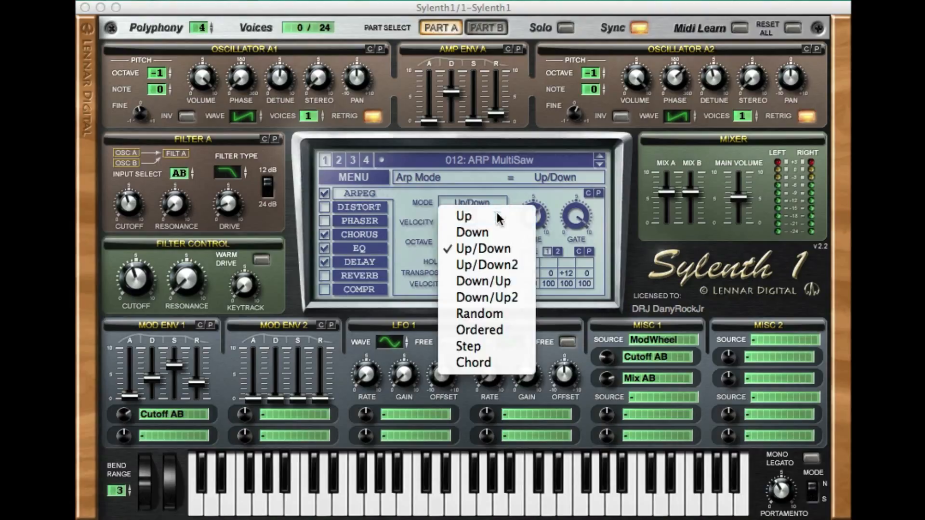
{"action": "left_click", "coordinate": [496, 314]}
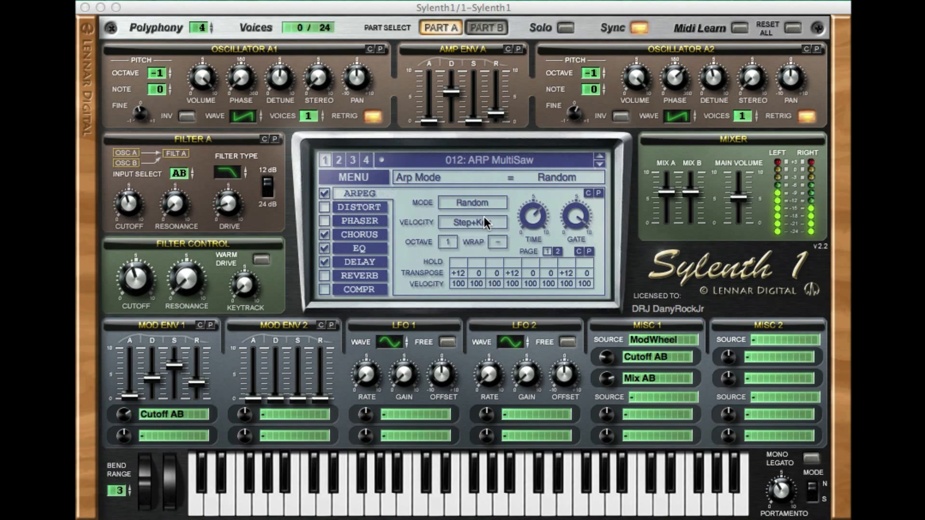
Step: Set the arpeggiator mode to Ordered and view the remaining mode choices
{"action": "left_click", "coordinate": [473, 202]}
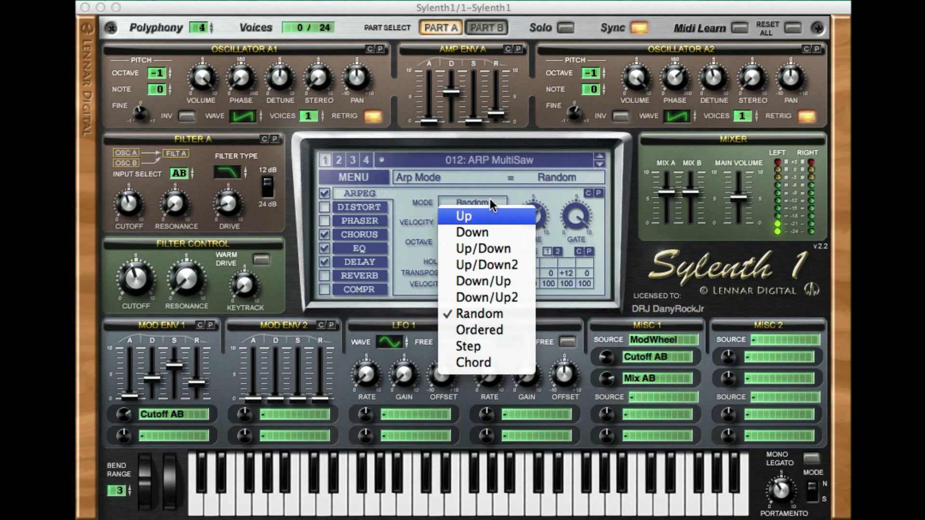
{"action": "left_click", "coordinate": [501, 333]}
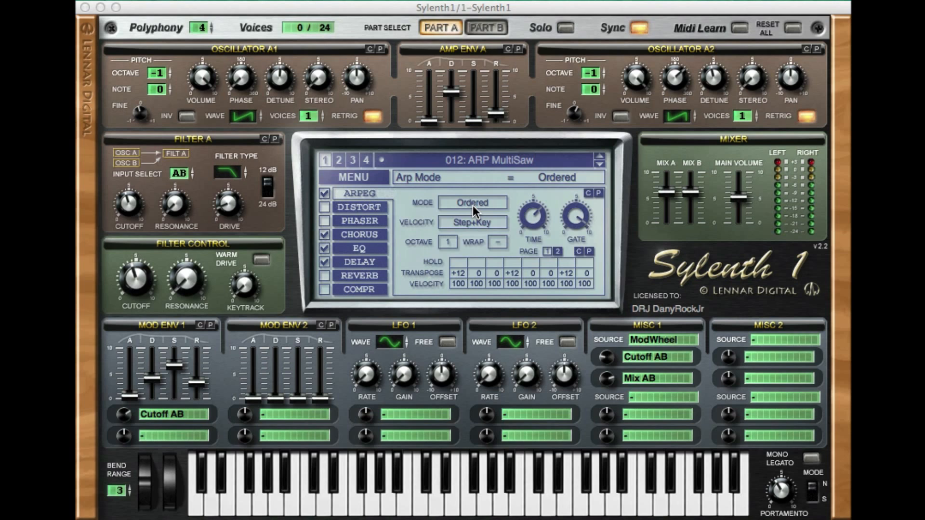
{"action": "left_click", "coordinate": [473, 205]}
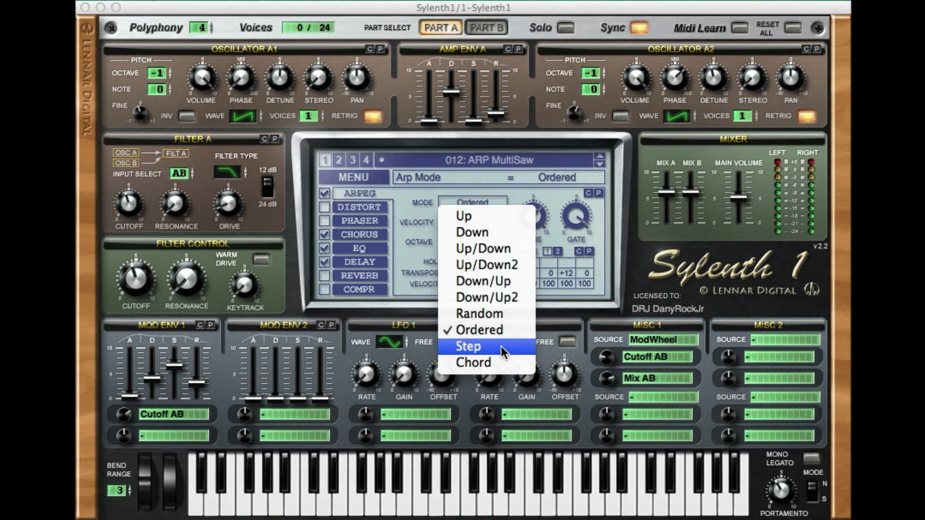
{"action": "left_click", "coordinate": [543, 150]}
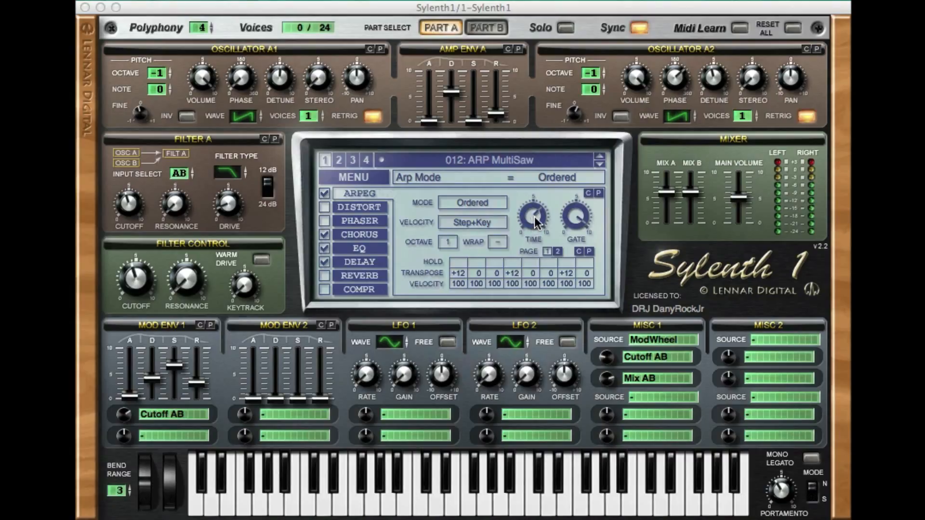
Step: Adjust the arpeggiator time to 1/16, and vary the wrap before returning it to 0
{"action": "mouse_move", "coordinate": [536, 221]}
{"action": "left_mouse_down"}
{"action": "mouse_move", "coordinate": [536, 273]}
{"action": "mouse_move", "coordinate": [538, 190]}
{"action": "mouse_move", "coordinate": [538, 218]}
{"action": "left_mouse_up"}
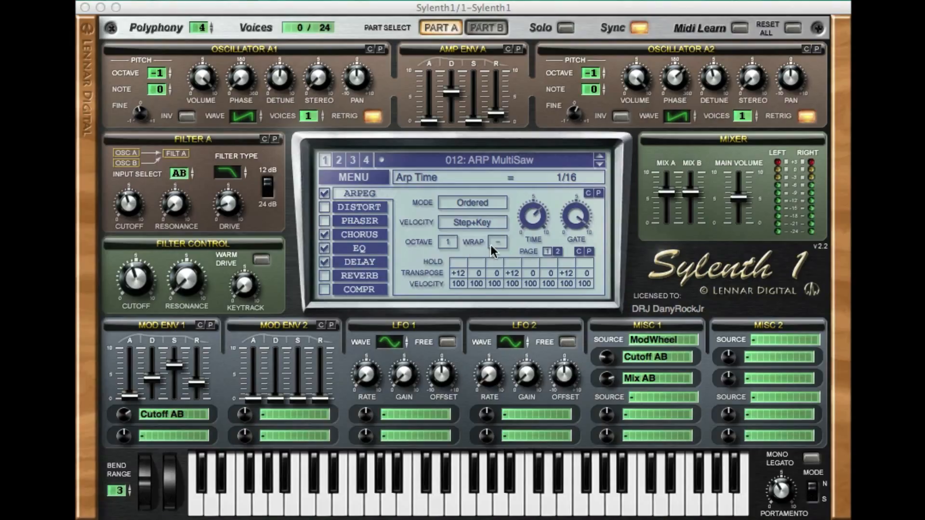
{"action": "left_click_drag", "start_coordinate": [499, 244], "coordinate": [505, 308]}
{"action": "left_click_drag", "start_coordinate": [502, 237], "coordinate": [510, 210]}
{"action": "left_click_drag", "start_coordinate": [501, 242], "coordinate": [504, 328]}
Step: Set the arpeggiator mode to Step and transpose the third step to -12
{"action": "left_click", "coordinate": [487, 206]}
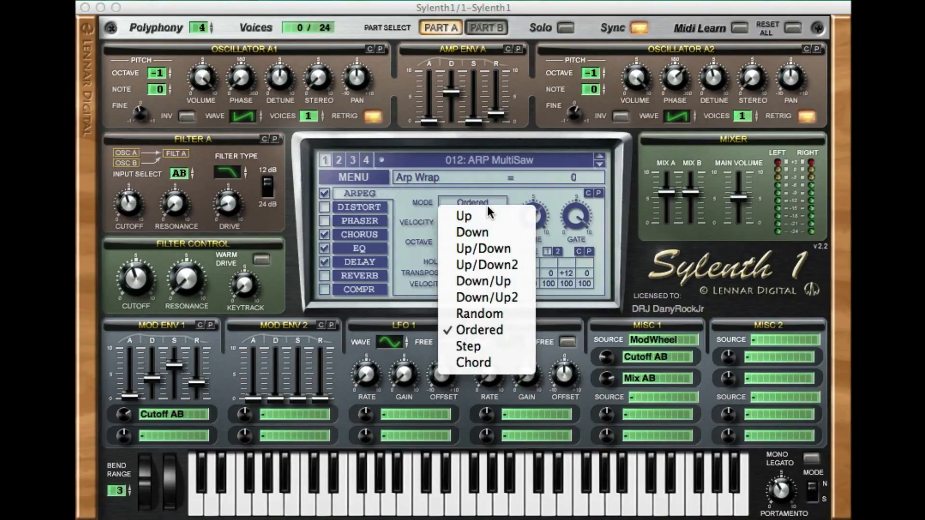
{"action": "left_click", "coordinate": [486, 350]}
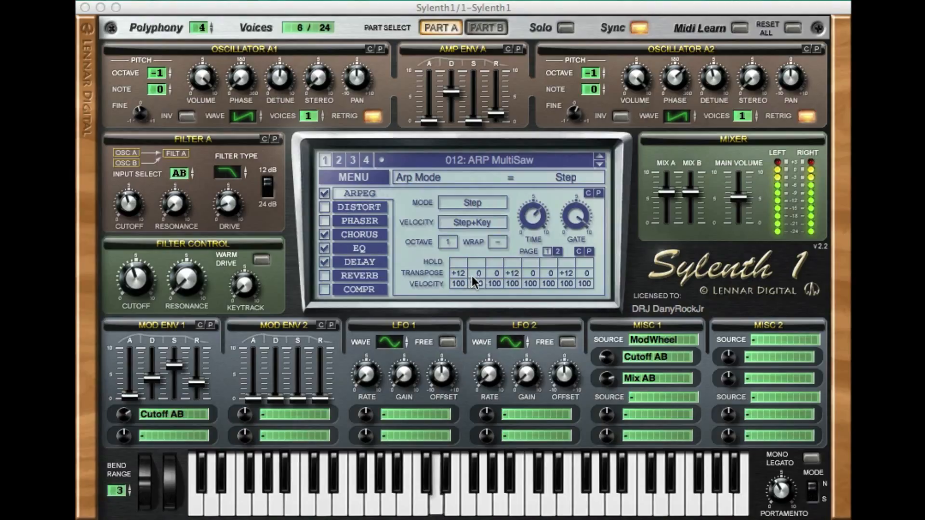
{"action": "left_click_drag", "start_coordinate": [498, 274], "coordinate": [495, 314]}
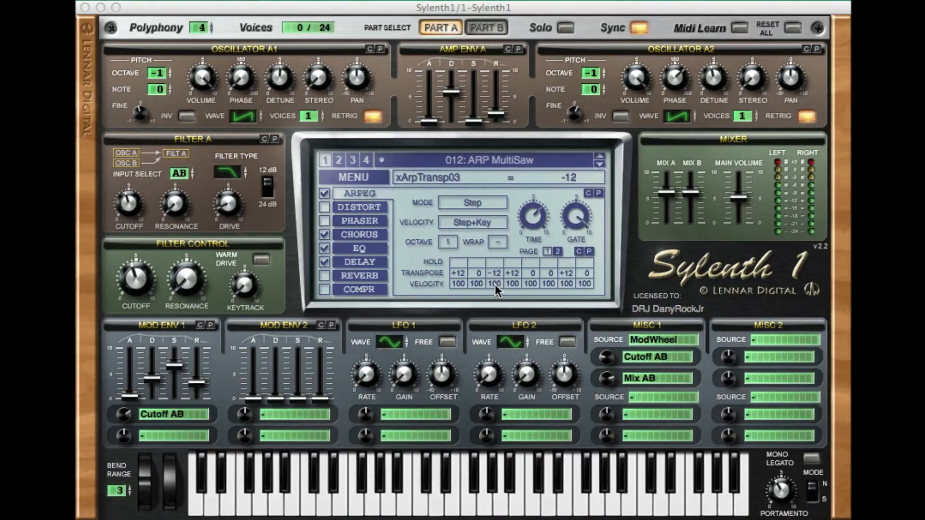
Step: Try a velocity of 113 on the third arpeggiator step, and lower it fully until it shows a dash
{"action": "scroll", "coordinate": [495, 285], "scroll_direction": "up", "scroll_amount": 5}
{"action": "left_click", "coordinate": [490, 206]}
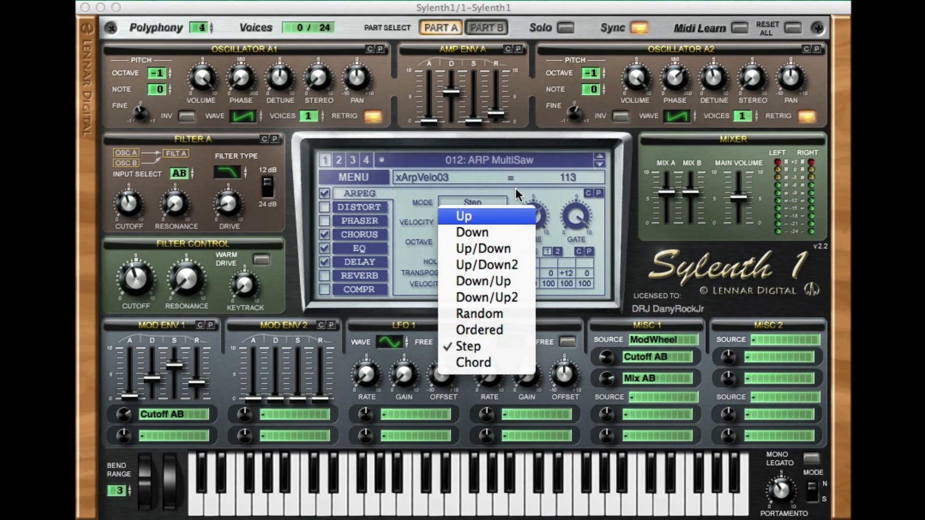
{"action": "left_click", "coordinate": [519, 161]}
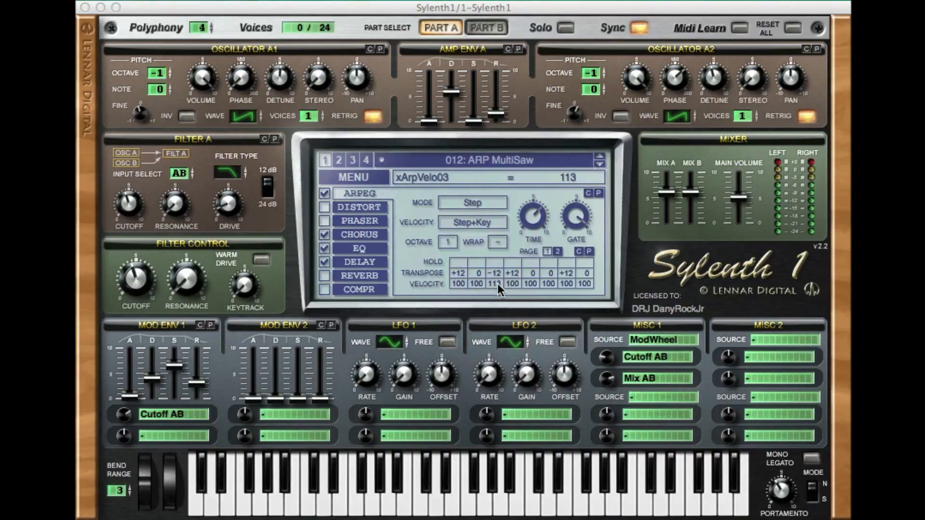
{"action": "left_click_drag", "start_coordinate": [496, 282], "coordinate": [521, 498]}
Step: Toggle hold on the arpeggiator's second step to compare, leaving it on
{"action": "left_click", "coordinate": [478, 263]}
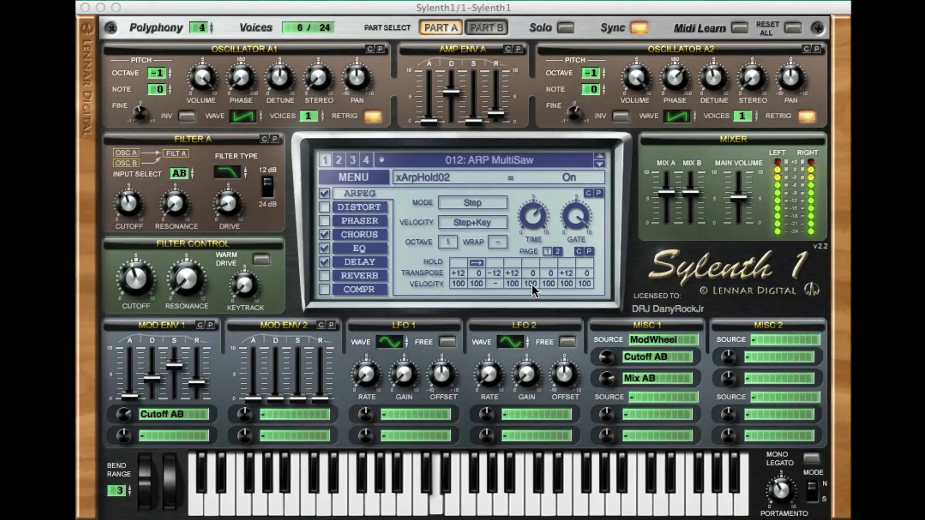
{"action": "left_click", "coordinate": [477, 264]}
{"action": "left_click", "coordinate": [475, 261]}
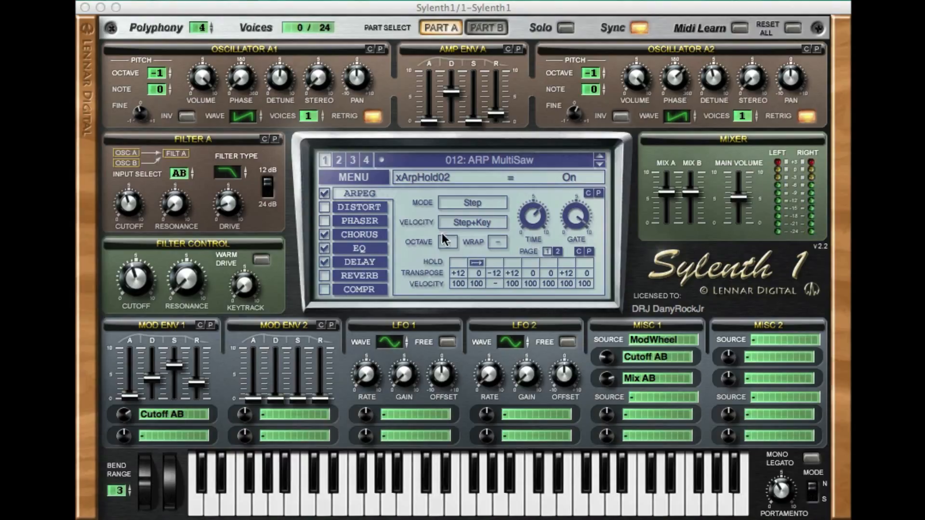
Step: Set the arpeggiator velocity mode to Step and view the other velocity options
{"action": "left_click", "coordinate": [472, 223]}
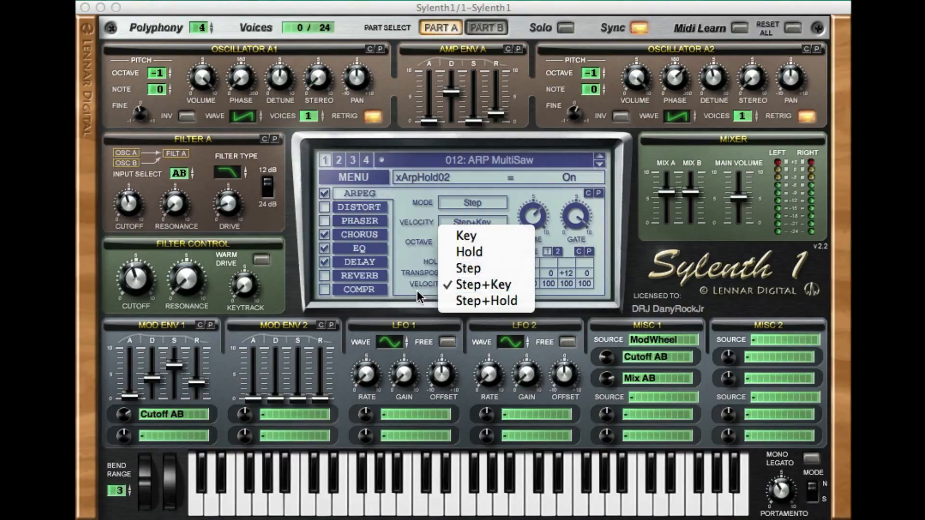
{"action": "left_click", "coordinate": [460, 269]}
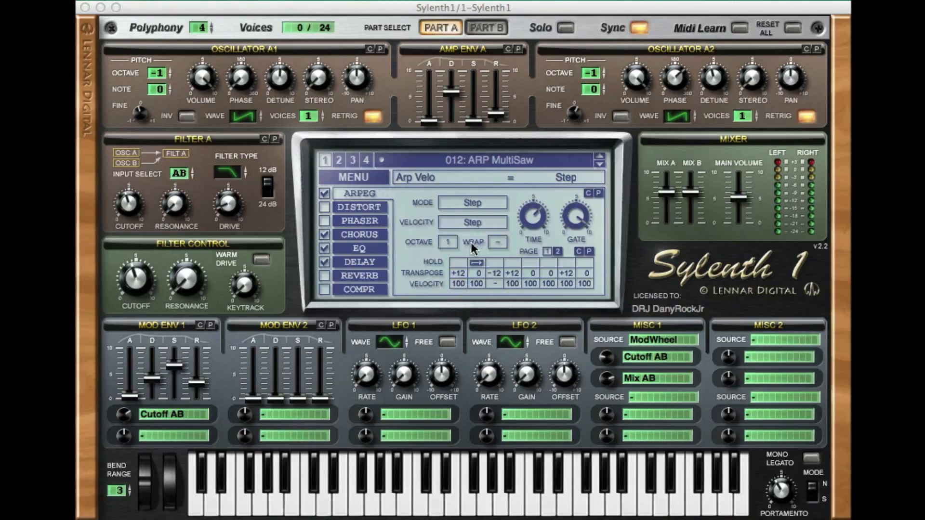
{"action": "left_click", "coordinate": [481, 222]}
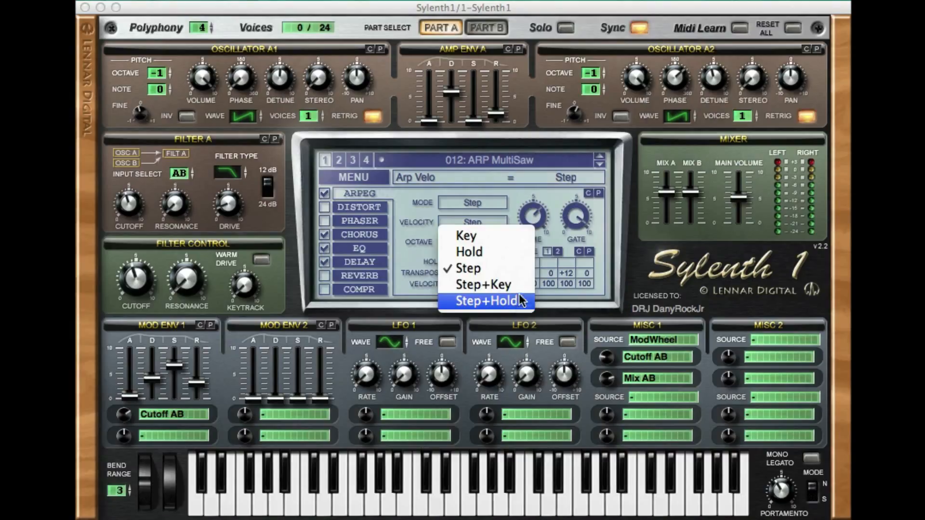
{"action": "left_click", "coordinate": [421, 288]}
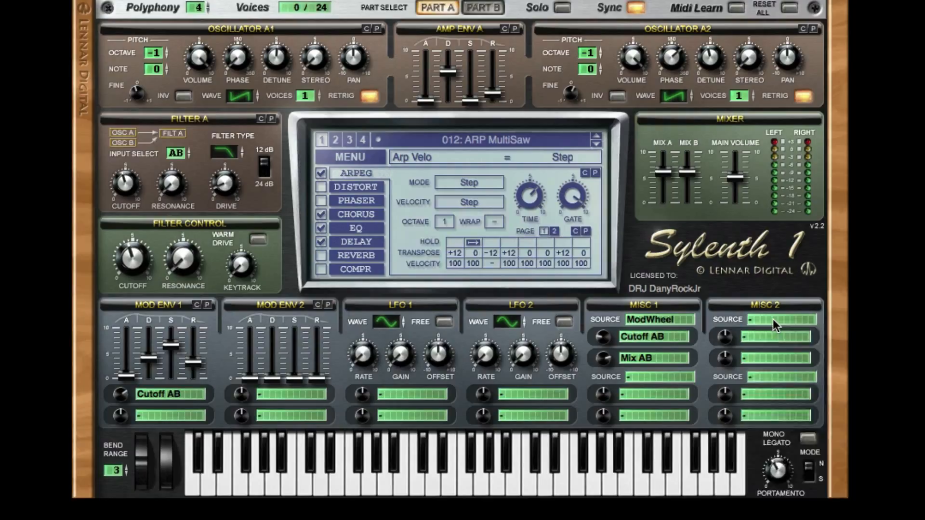
Step: Assign Step Velocity as the first Misc 2 modulation source and view its available destinations
{"action": "left_click", "coordinate": [774, 339]}
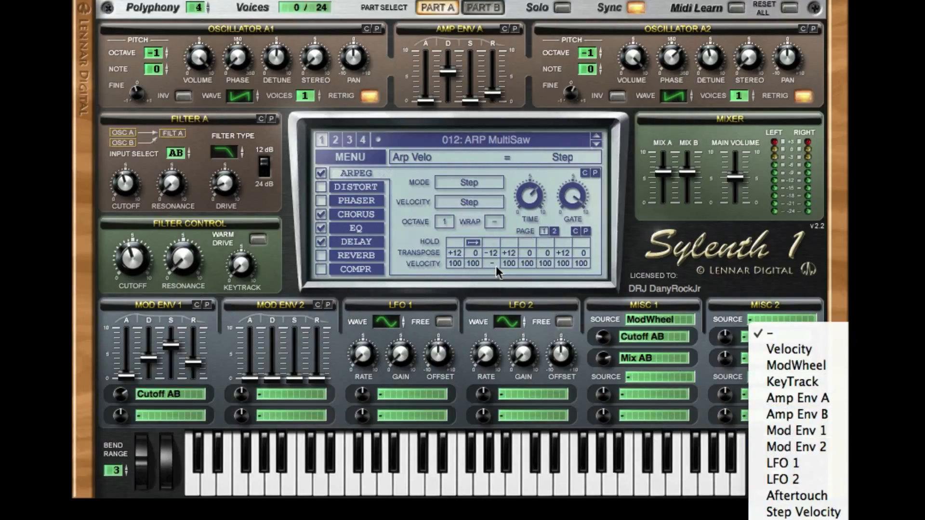
{"action": "left_click", "coordinate": [782, 513]}
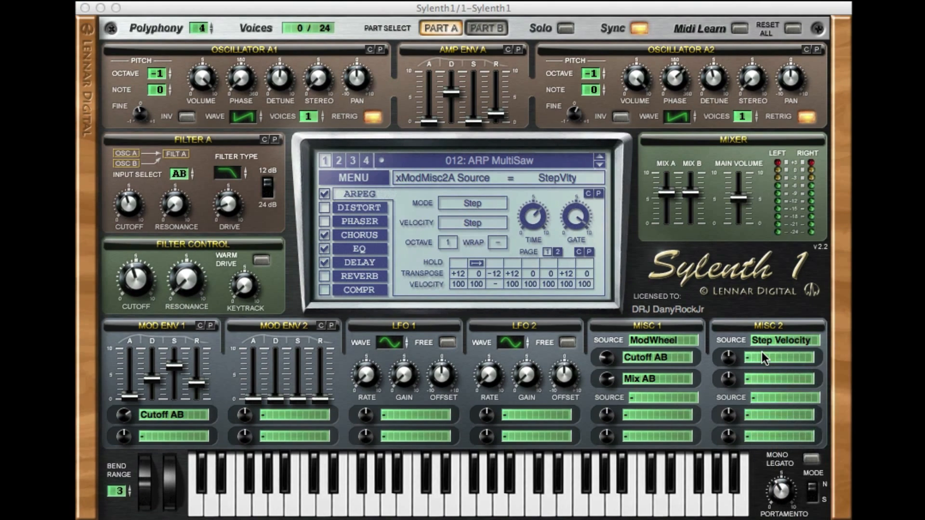
{"action": "left_click", "coordinate": [763, 337]}
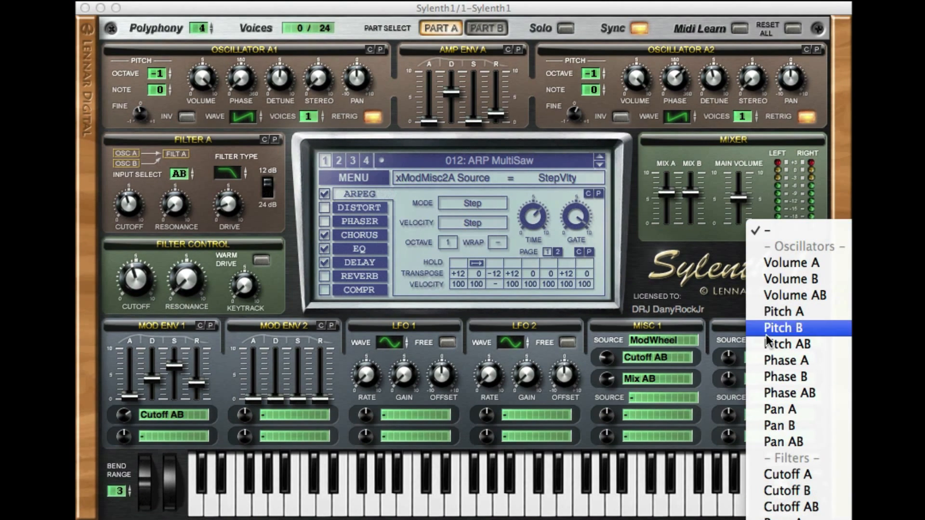
{"action": "left_click", "coordinate": [724, 311]}
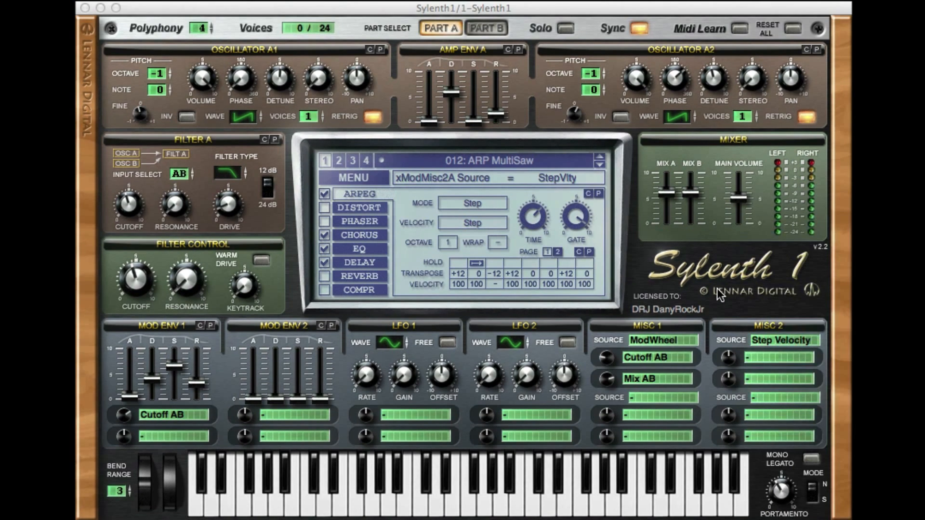